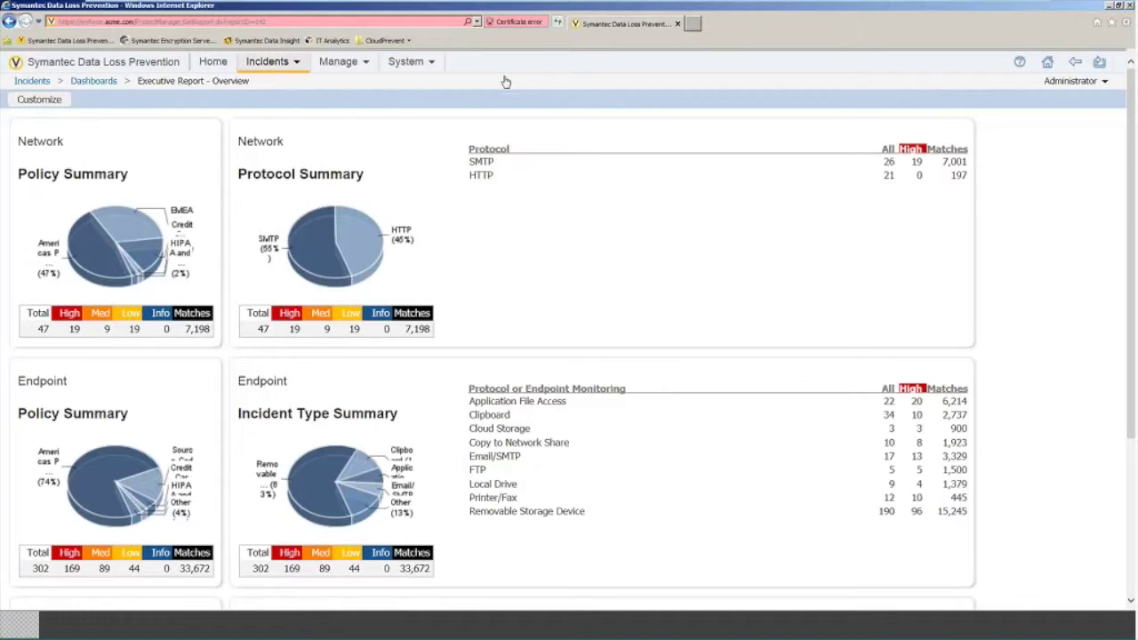
Open the policy list and start adding a new policy based on a template
left_click(286, 59)
mouse_move(356, 55)
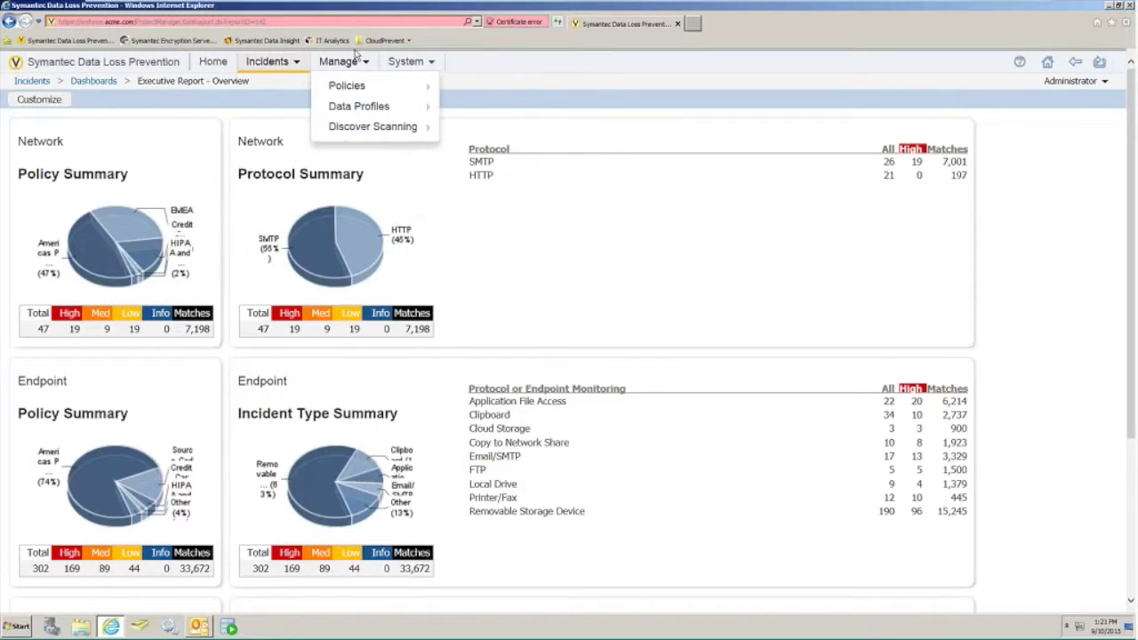
mouse_move(386, 86)
left_click(481, 88)
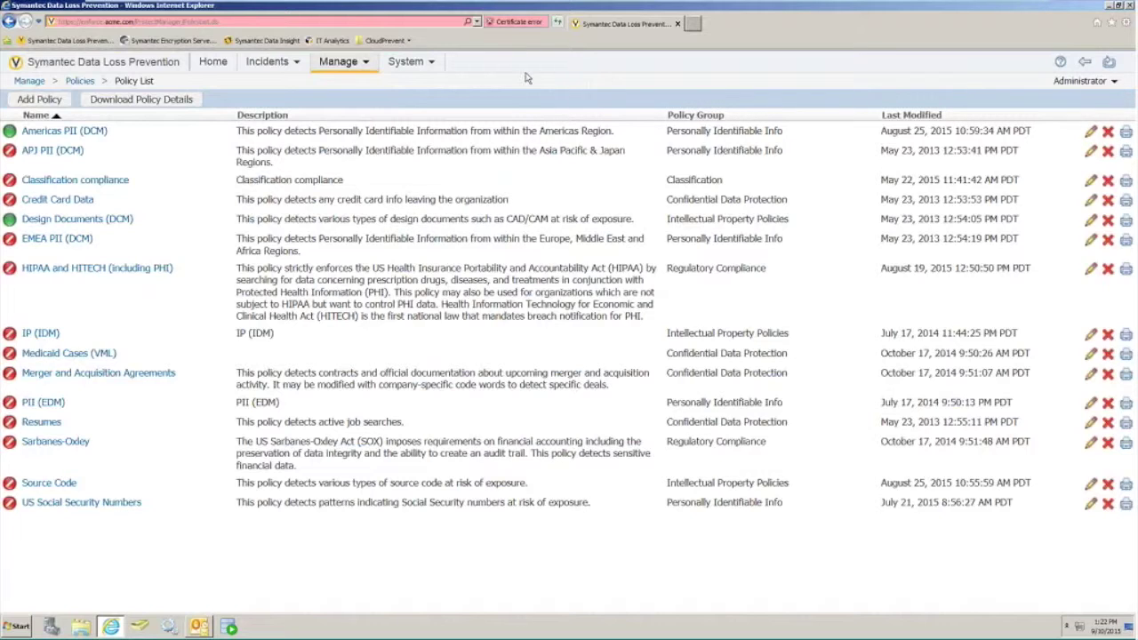
left_click(44, 100)
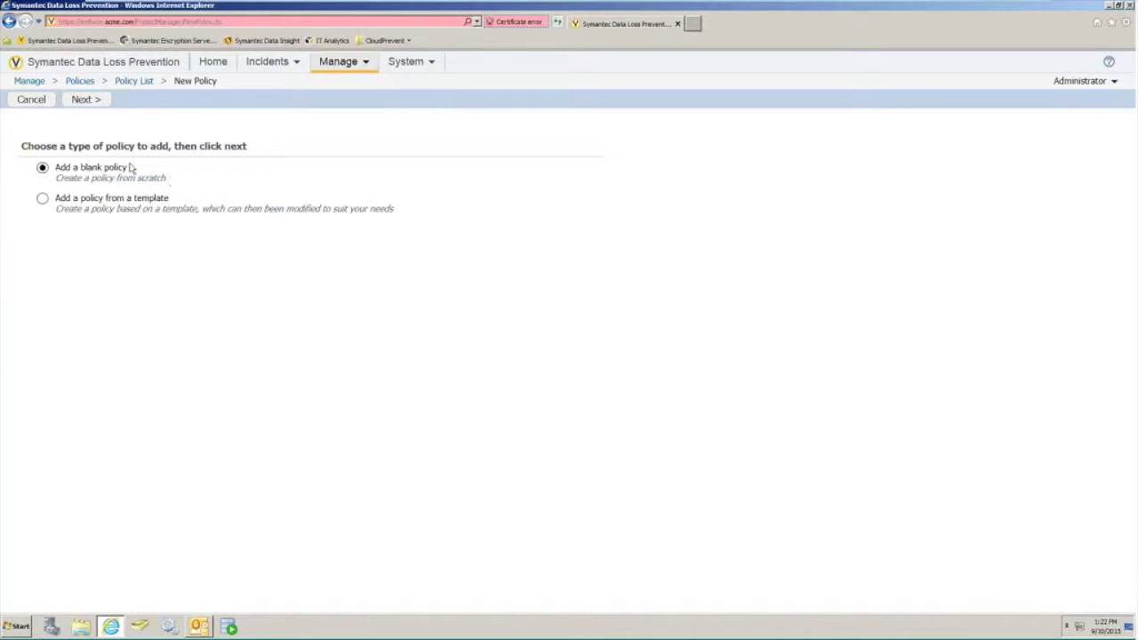
left_click(42, 200)
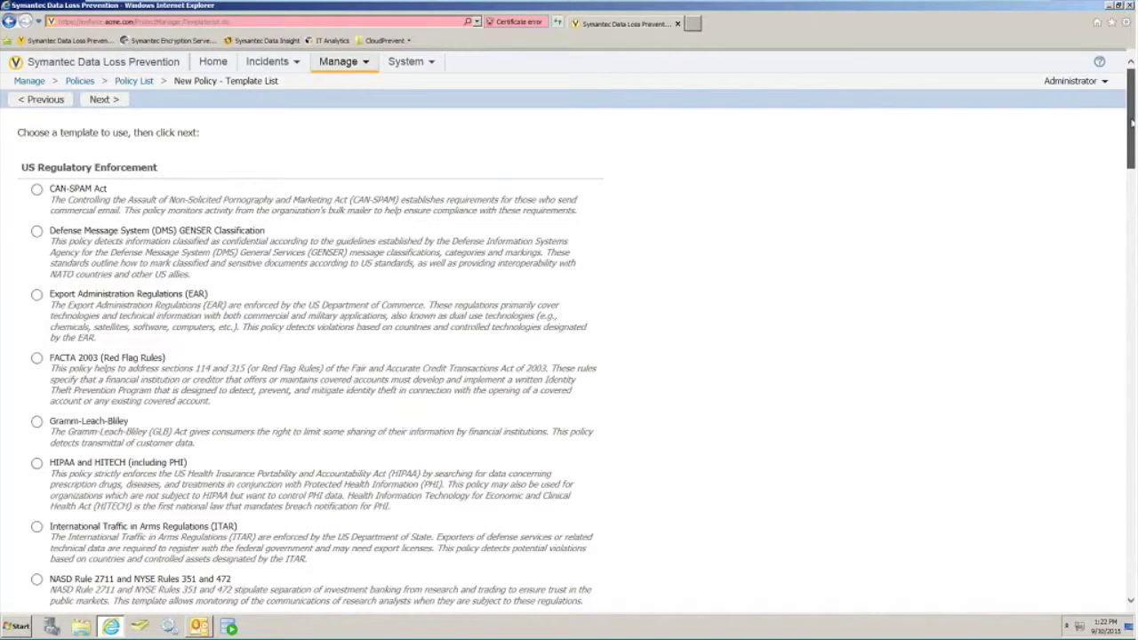
Choose the US Social Security Numbers template and continue to the policy configuration
scroll(161, 81, "down", 15)
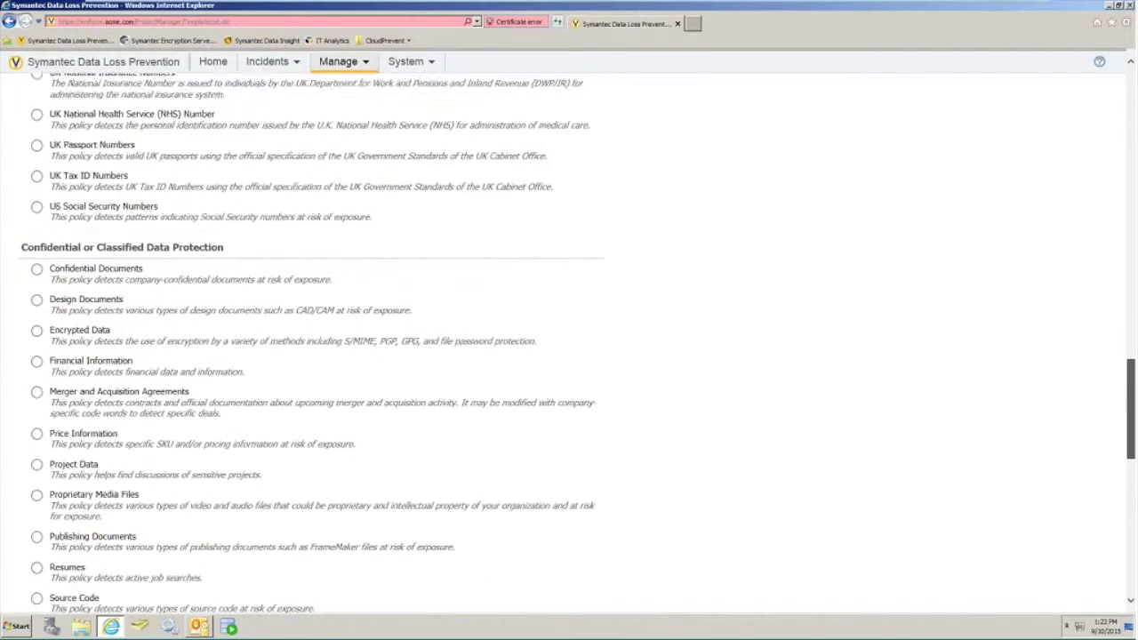
left_click(36, 180)
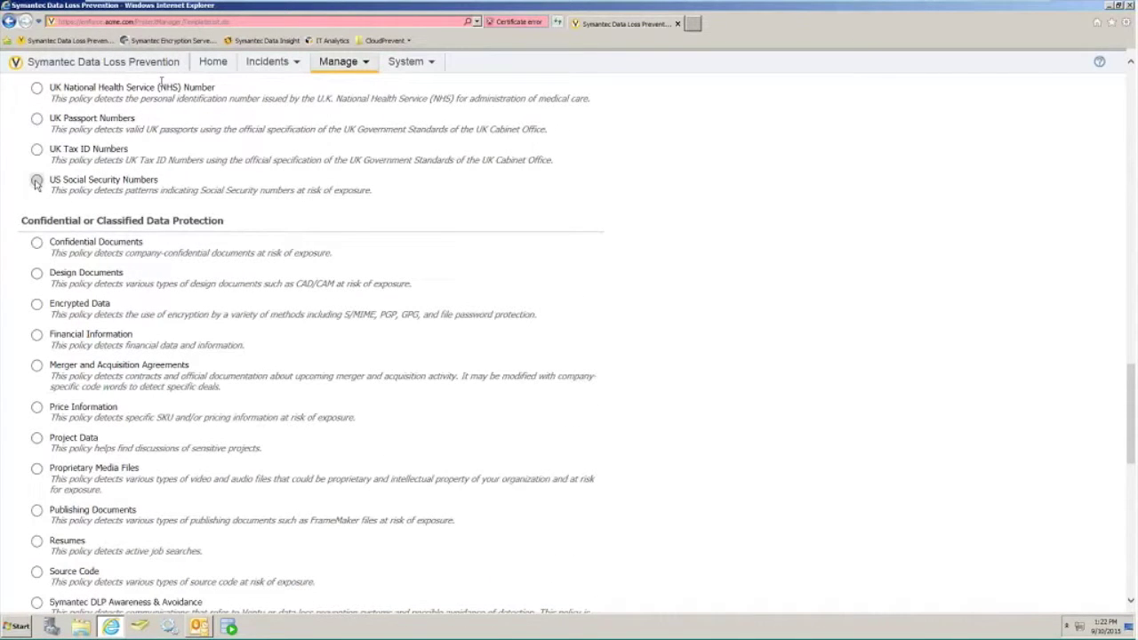
scroll(687, 348, "up", 10)
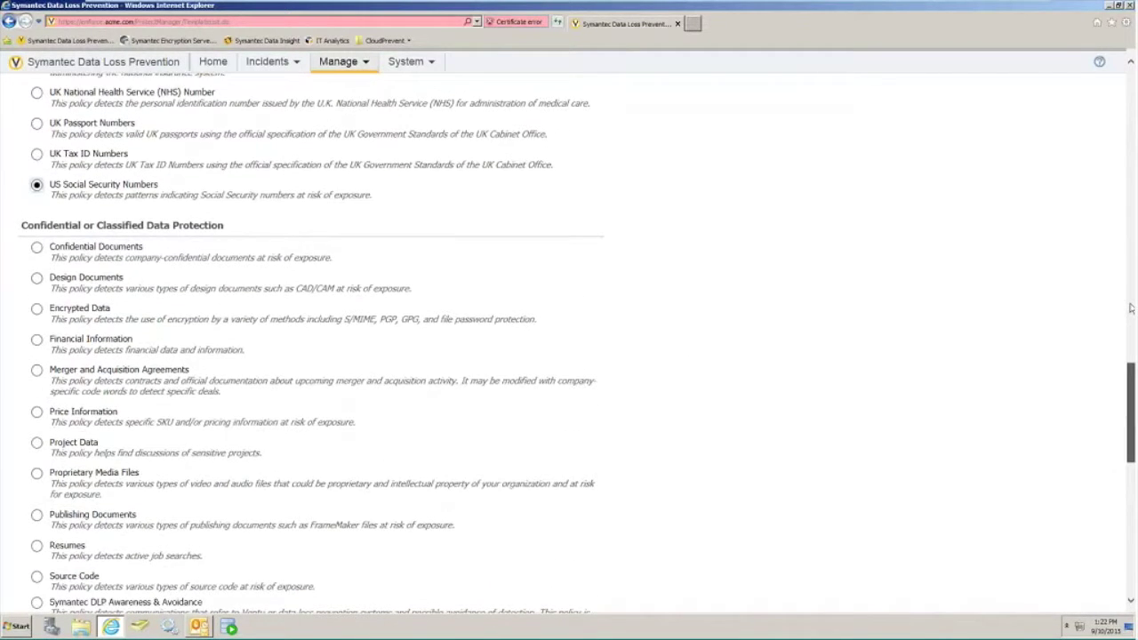
scroll(355, 346, "up", 8)
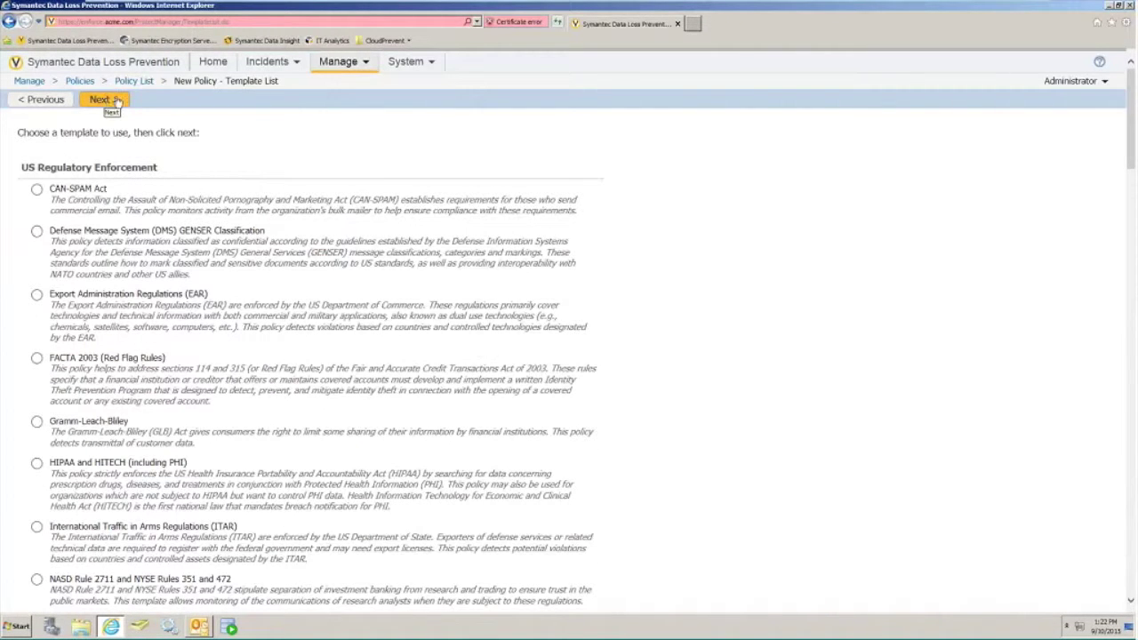
left_click(106, 100)
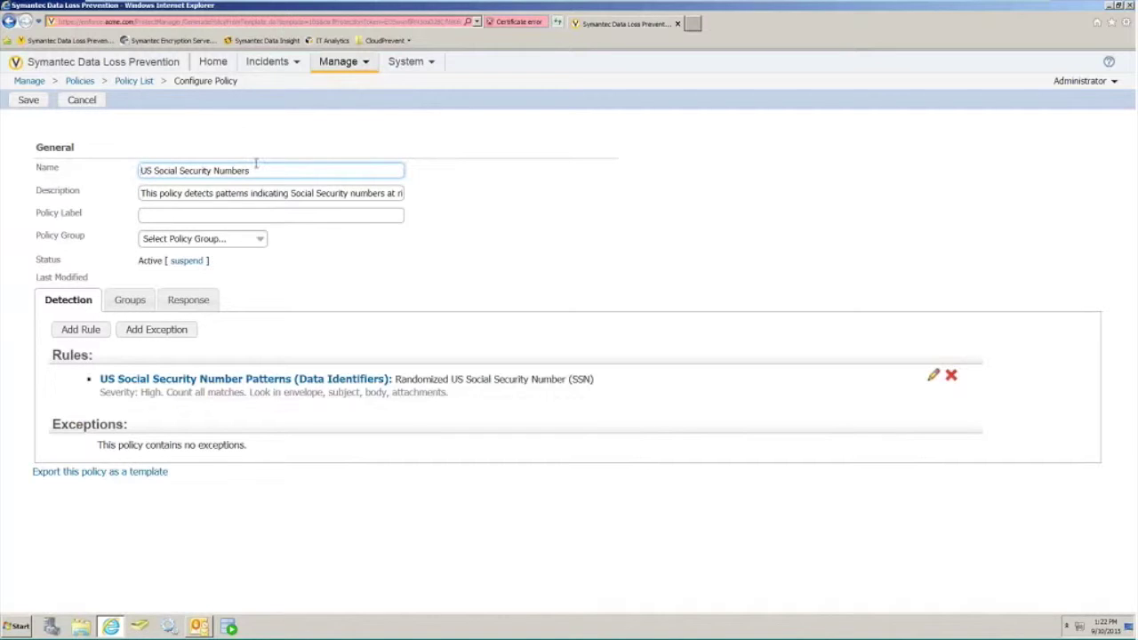
Keep the template's name and description and assign the policy to the Personally Identifiable Info policy group
left_click_drag(260, 169, 79, 171)
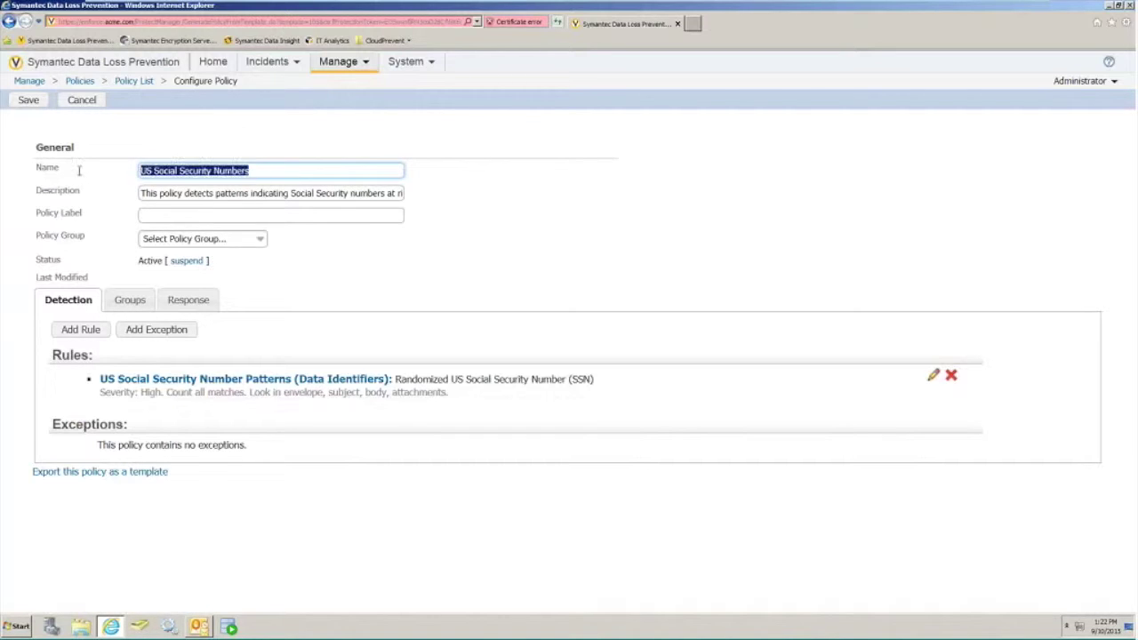
left_click_drag(140, 193, 401, 194)
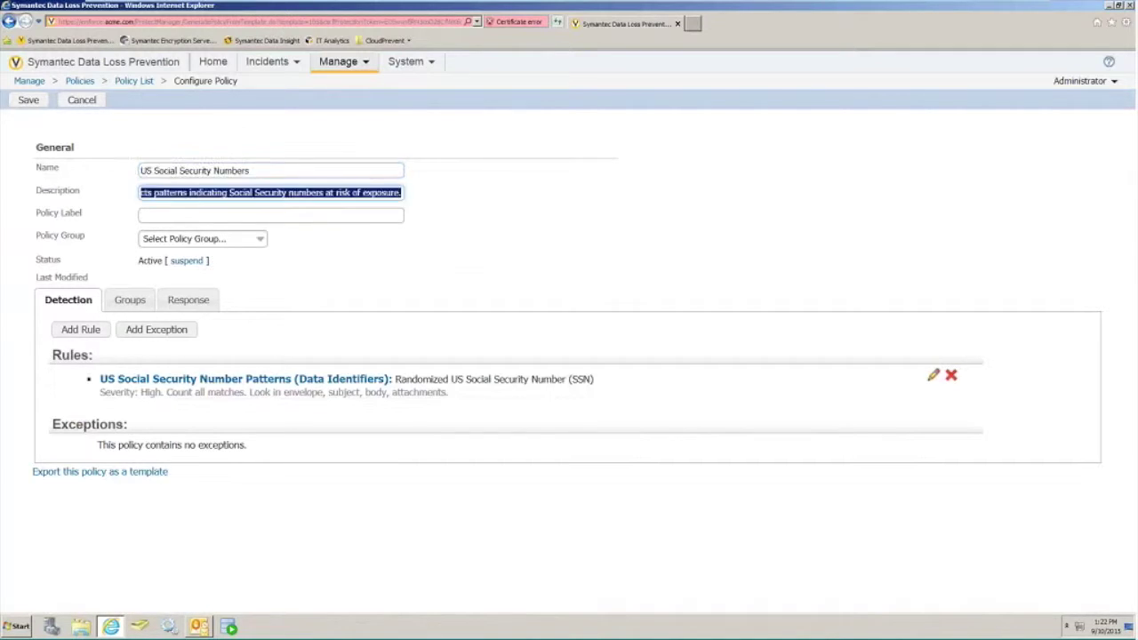
left_click(587, 234)
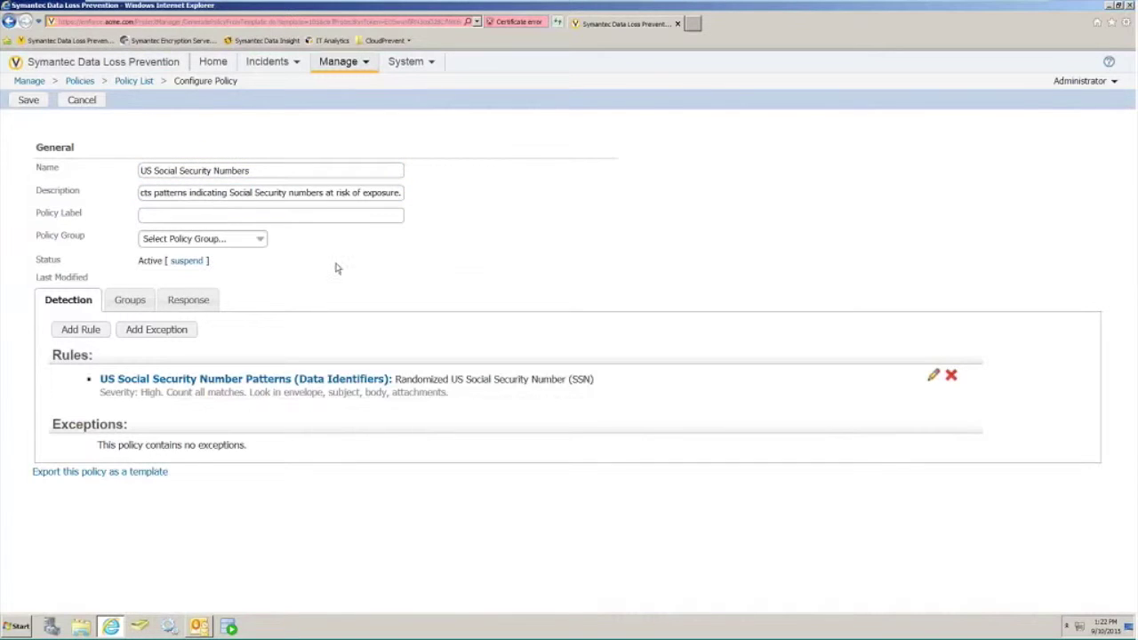
left_click(260, 240)
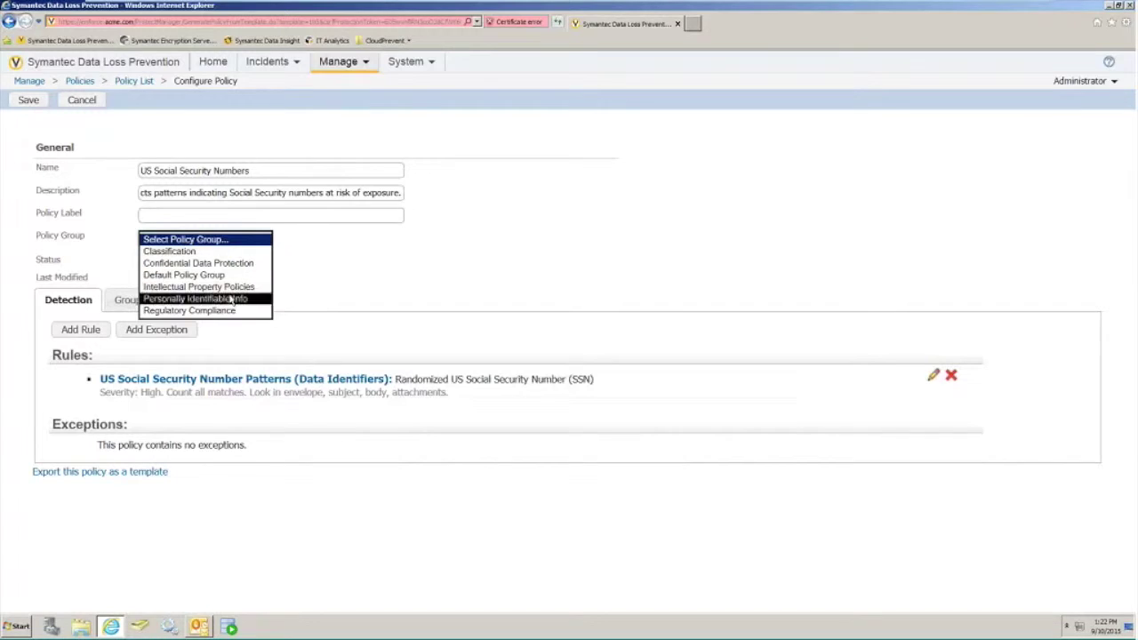
left_click(244, 298)
left_click(507, 275)
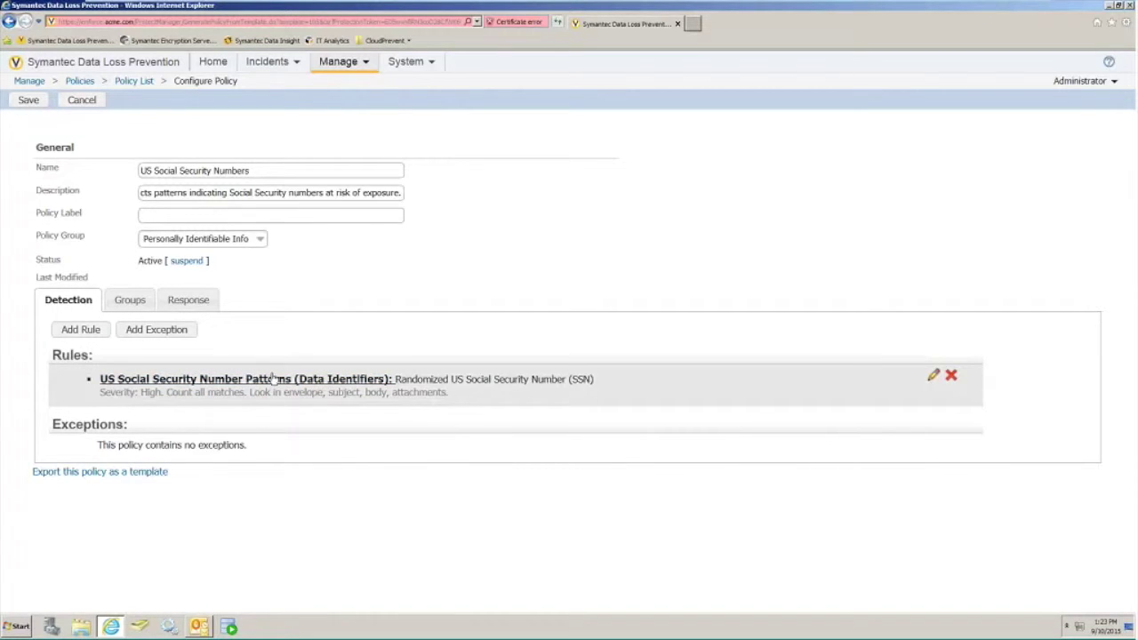
Open the US Social Security Number Patterns rule for editing and review the available default severity levels
left_click(393, 379)
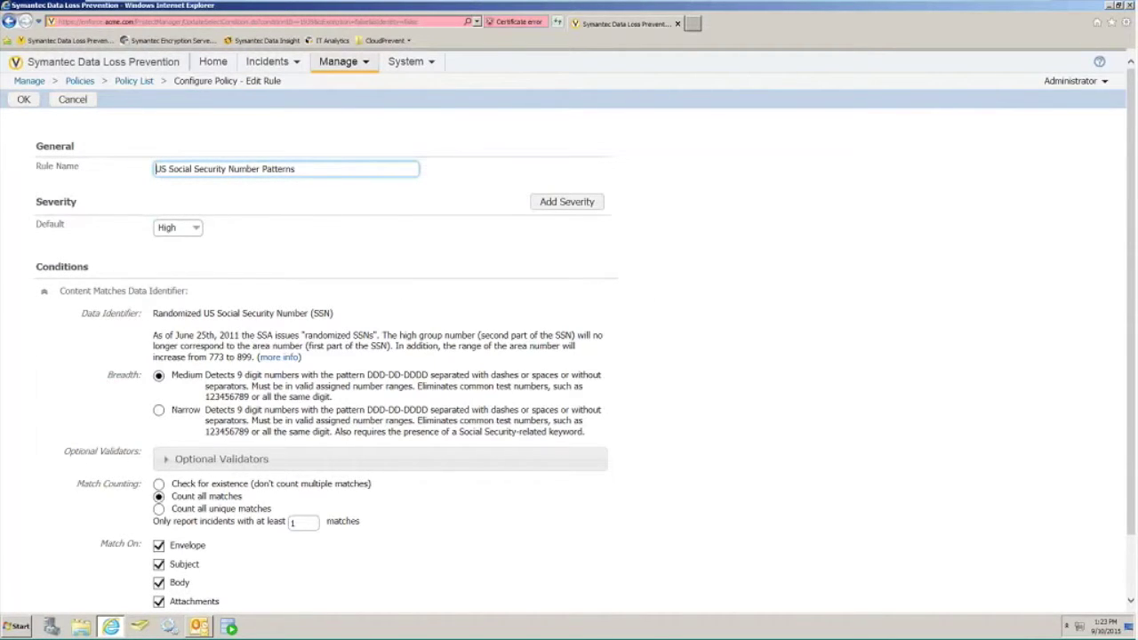
left_click(197, 231)
left_click(198, 231)
left_click(197, 230)
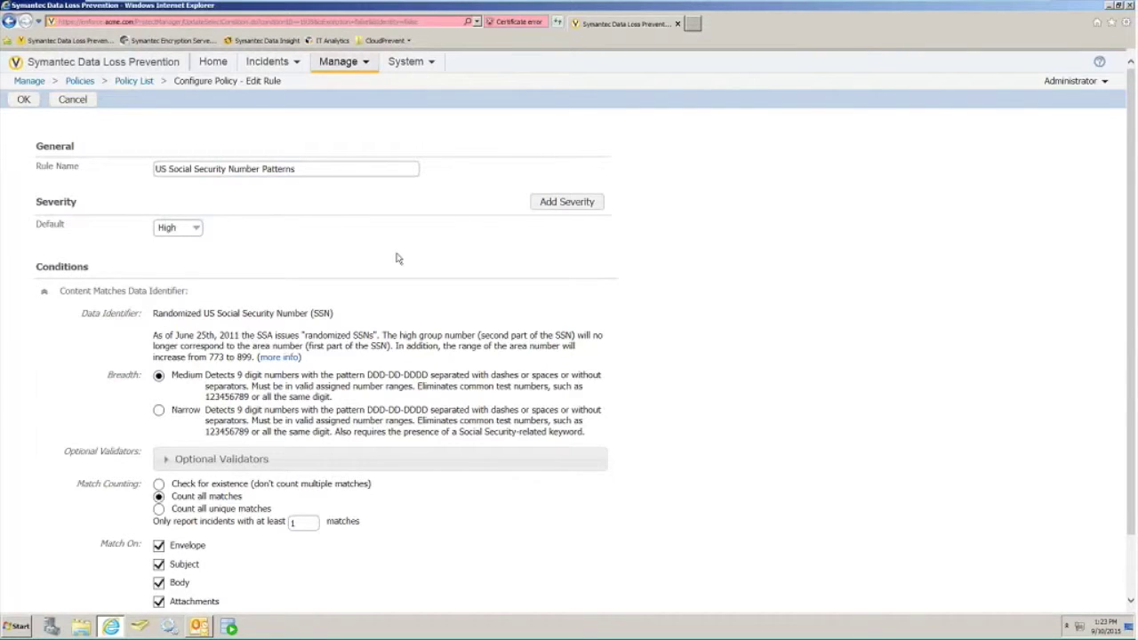
left_click(201, 232)
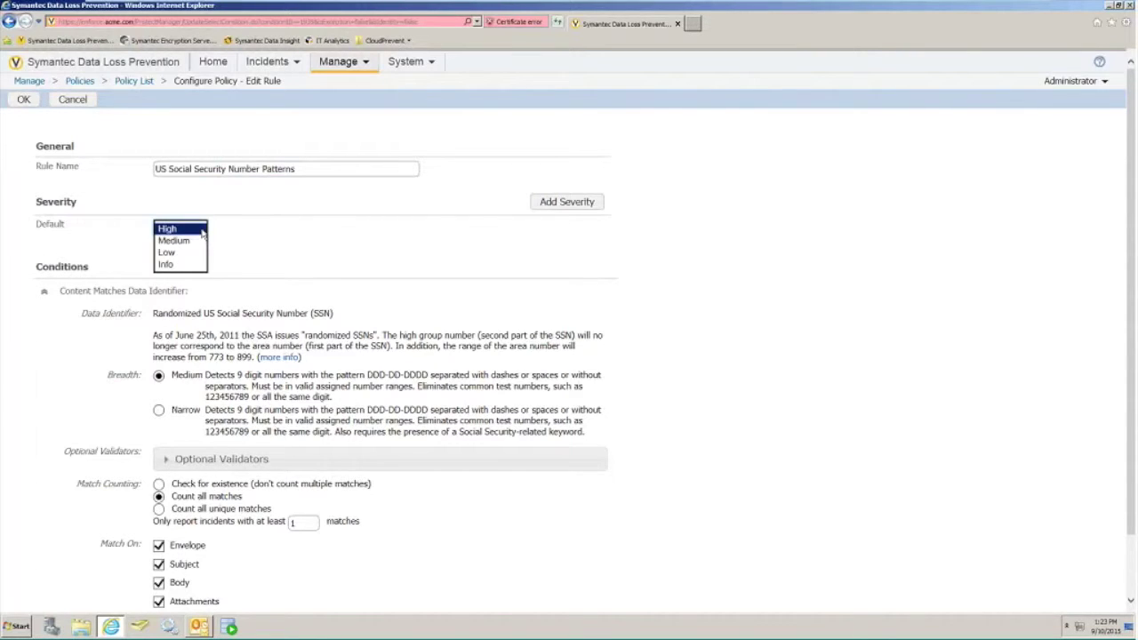
left_click(338, 262)
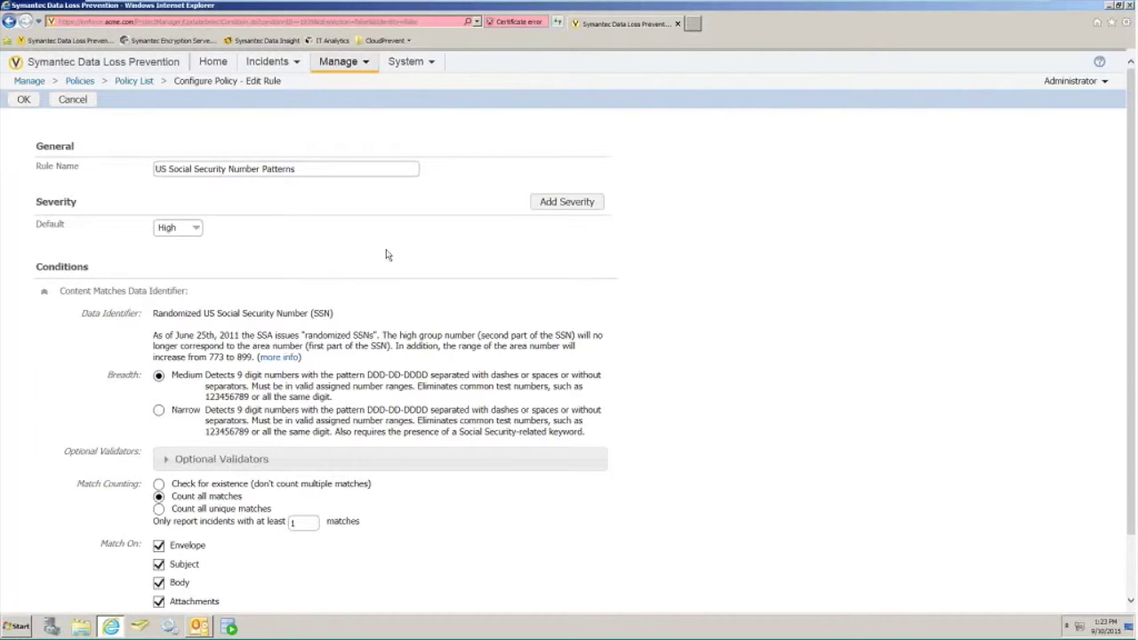
double_click(83, 267)
left_click(293, 296)
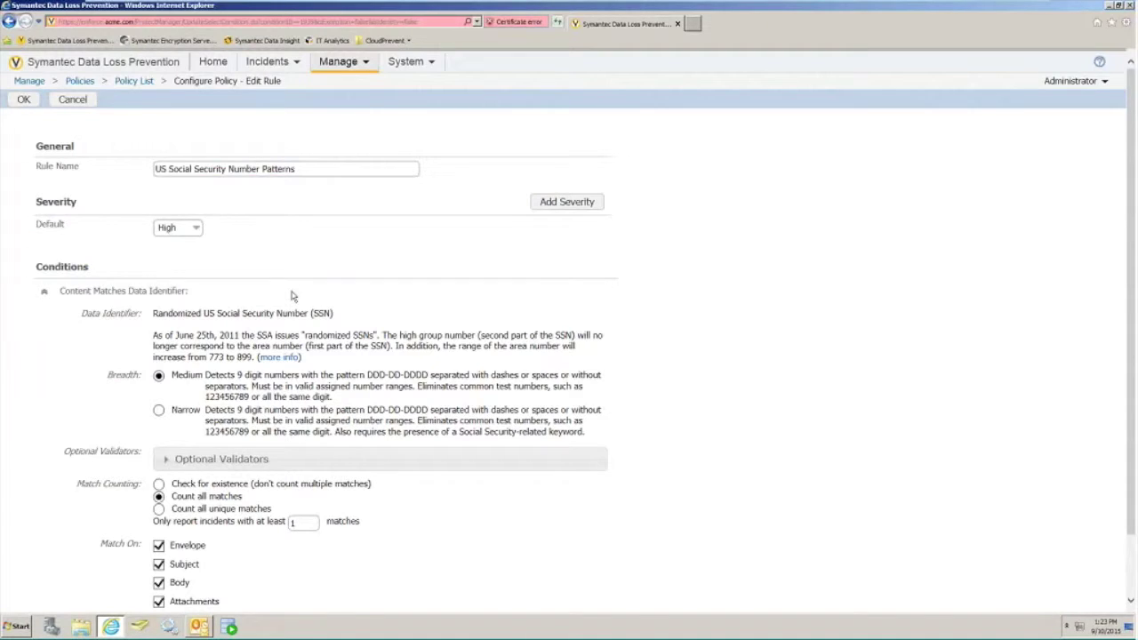
View the detailed information on the Randomized US Social Security Number data identifier, examining its patterns and excluded beginning characters, and close it
left_click(278, 356)
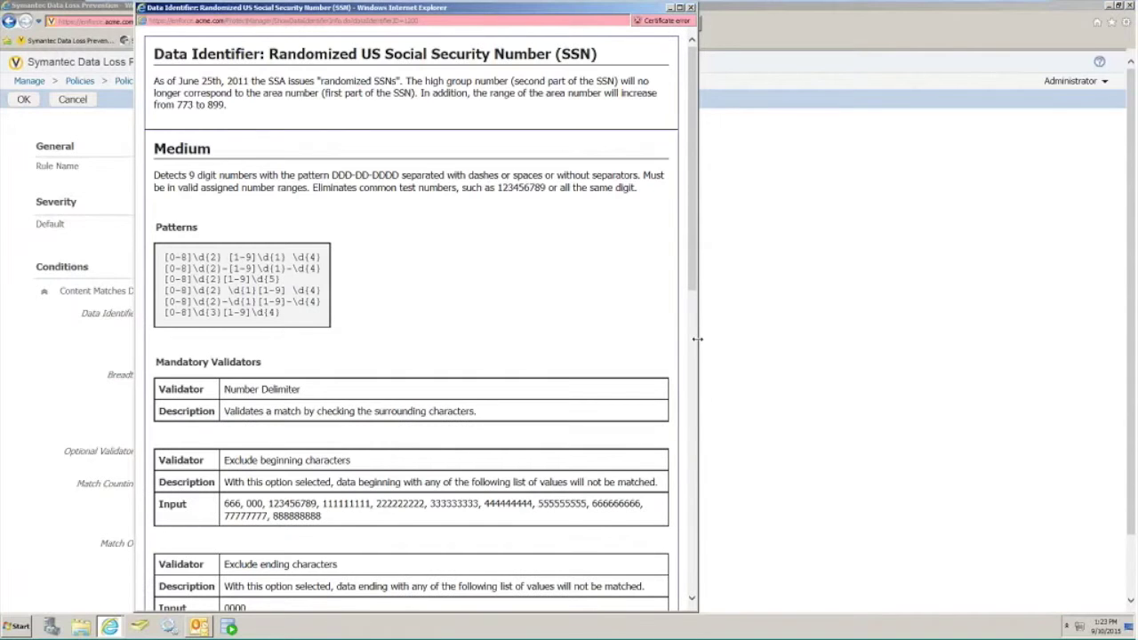
left_click_drag(697, 337, 960, 331)
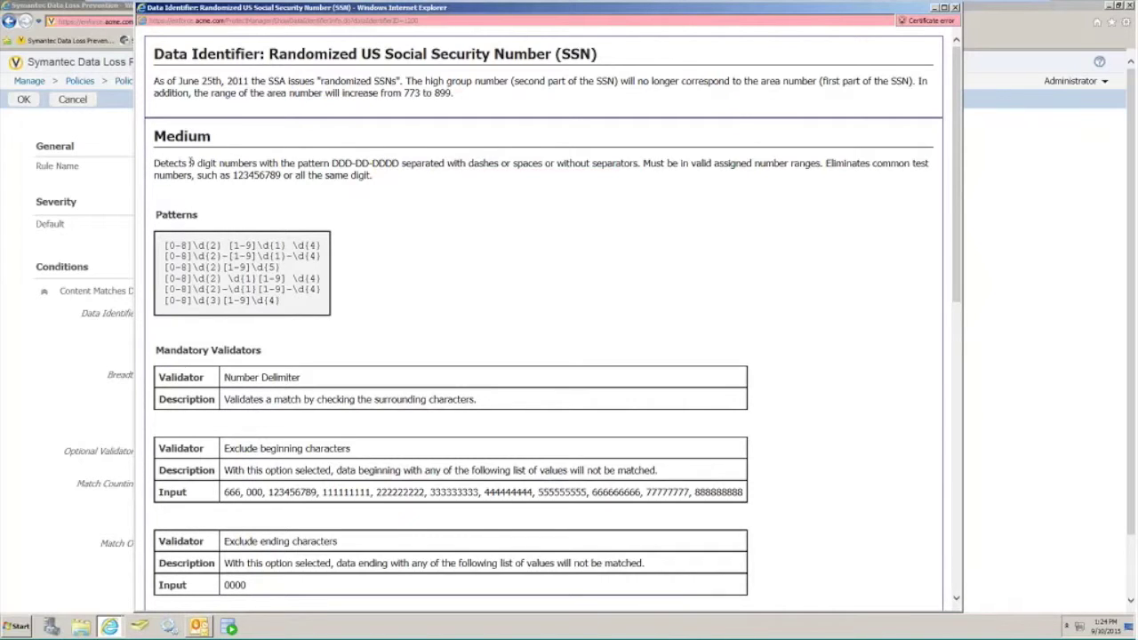
left_click_drag(189, 163, 401, 164)
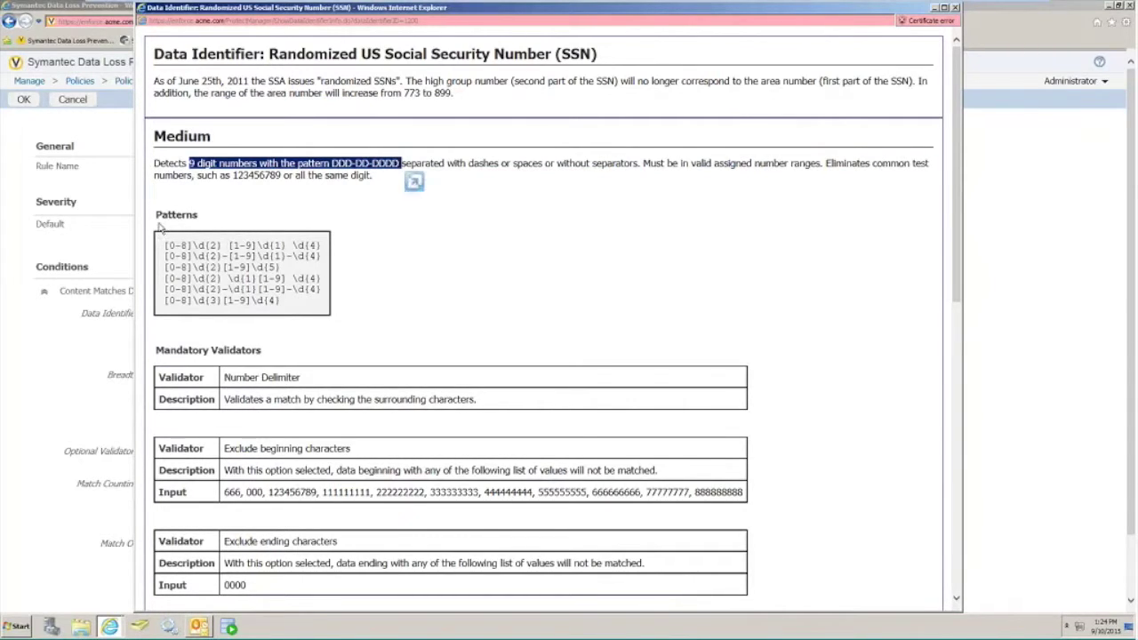
left_click_drag(165, 242, 321, 305)
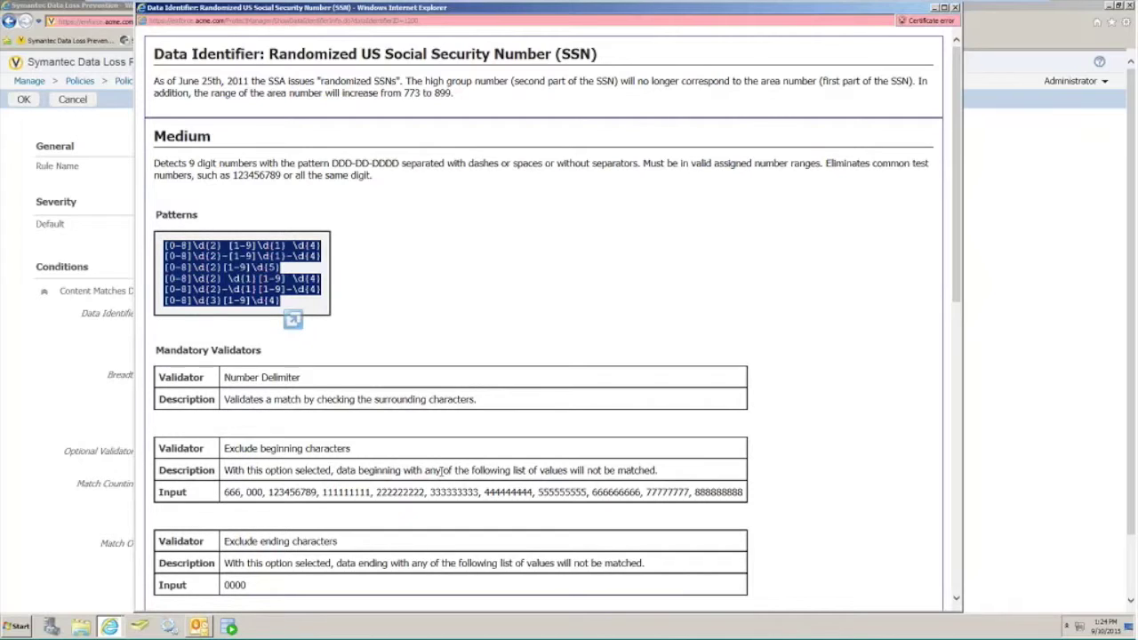
left_click_drag(224, 491, 706, 486)
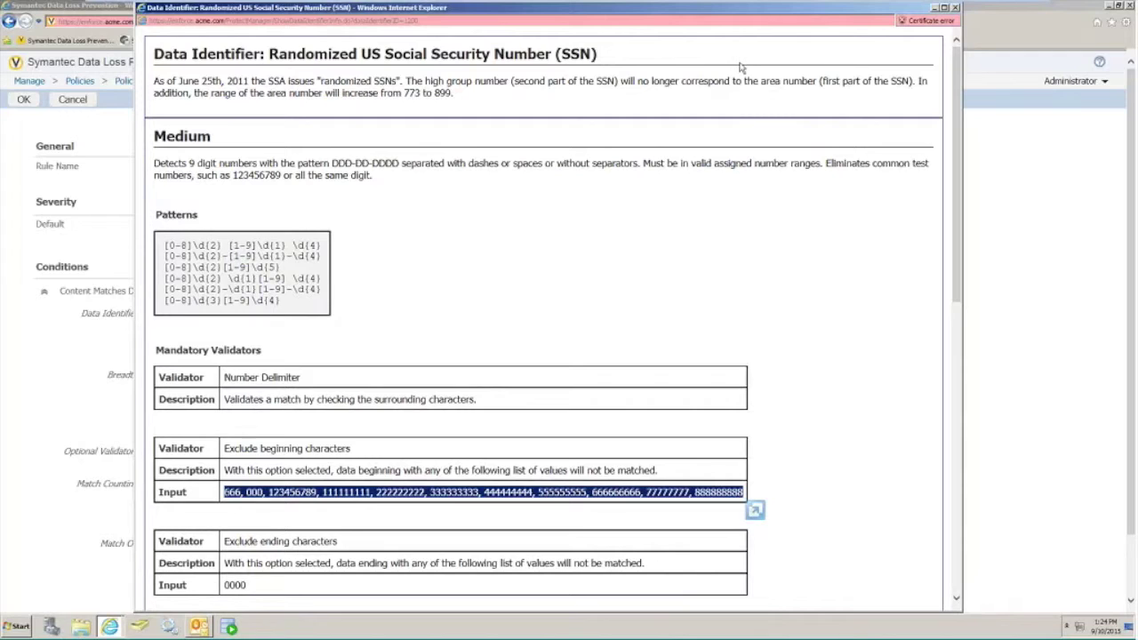
left_click(954, 7)
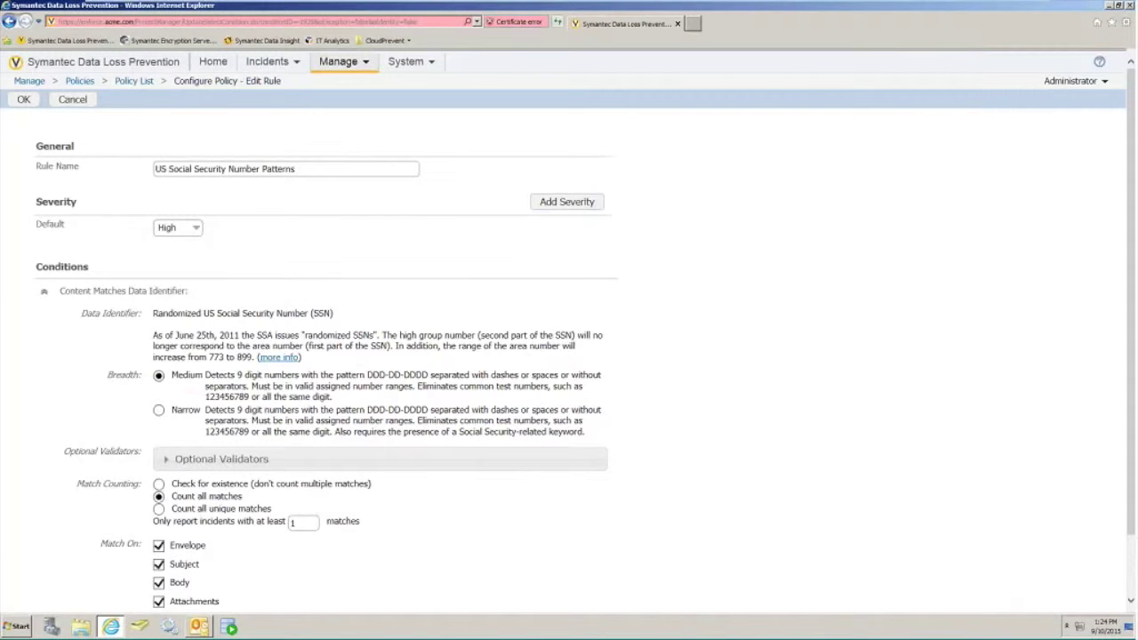
Expand the rule's optional validators and review the beginning, ending and keyword options
left_click_drag(1131, 198, 1131, 262)
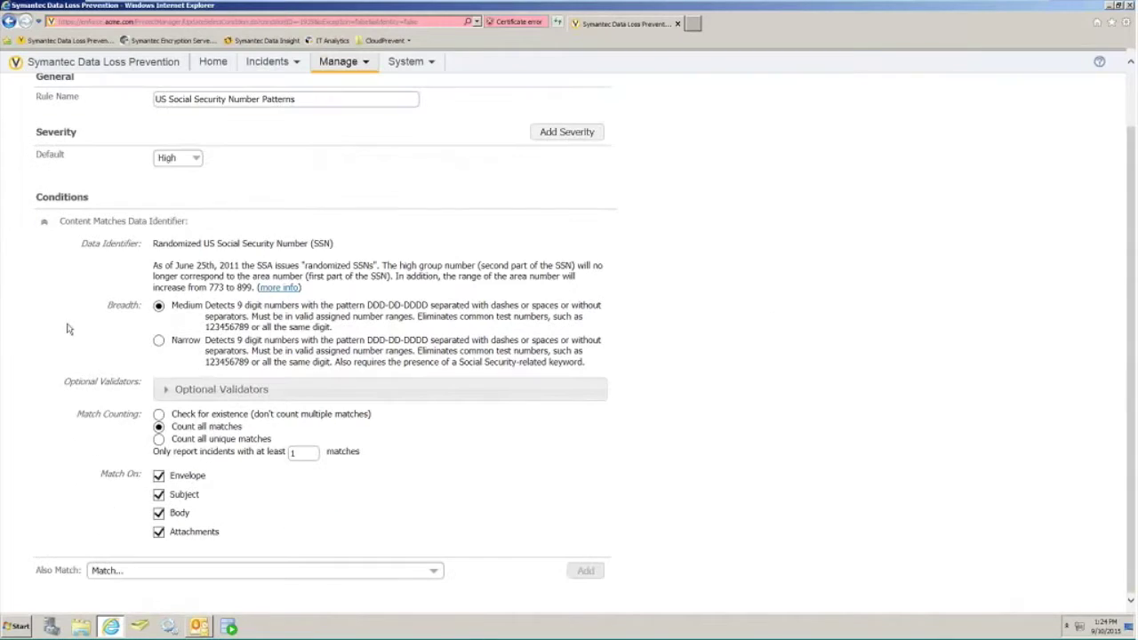
left_click(167, 392)
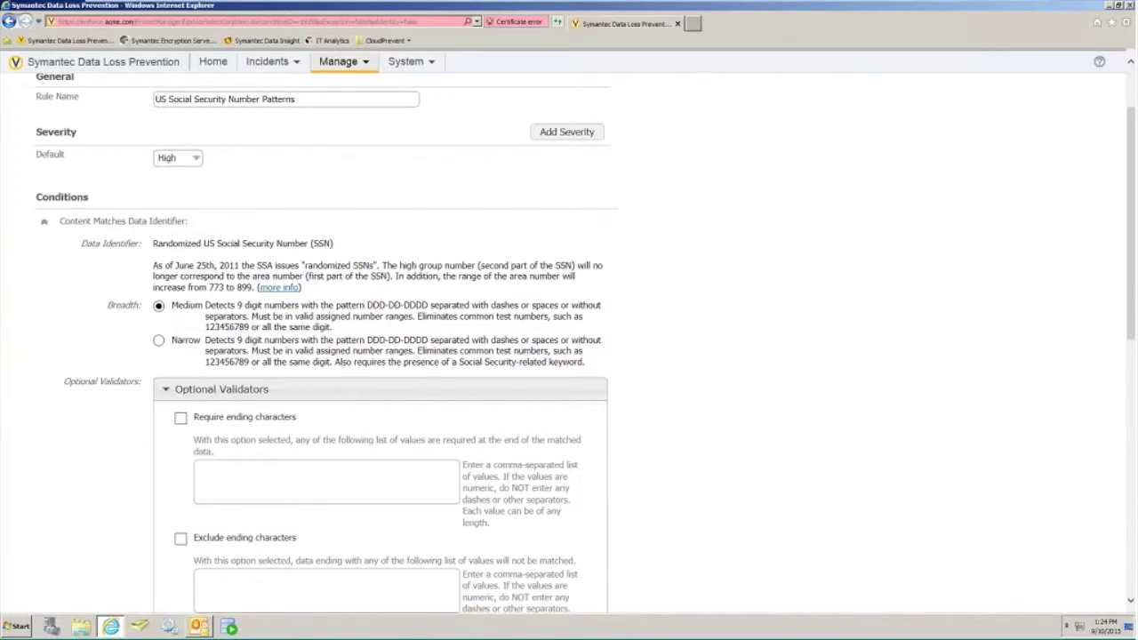
left_click_drag(1132, 214, 1131, 448)
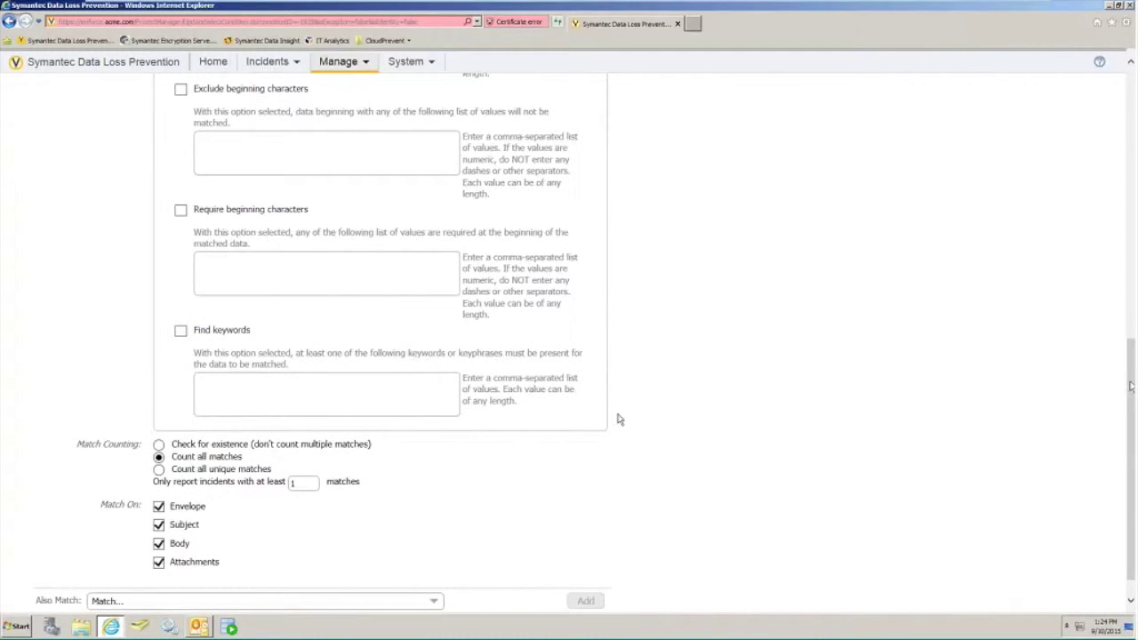
scroll(359, 296, "up", 5)
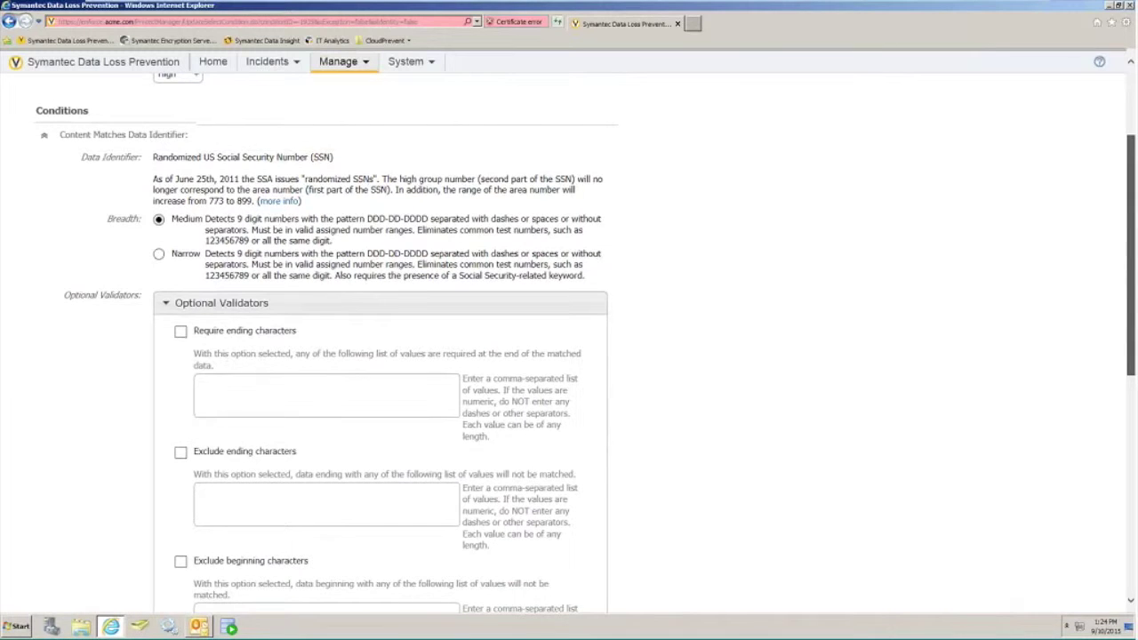
scroll(332, 383, "down", 5)
left_click(329, 420)
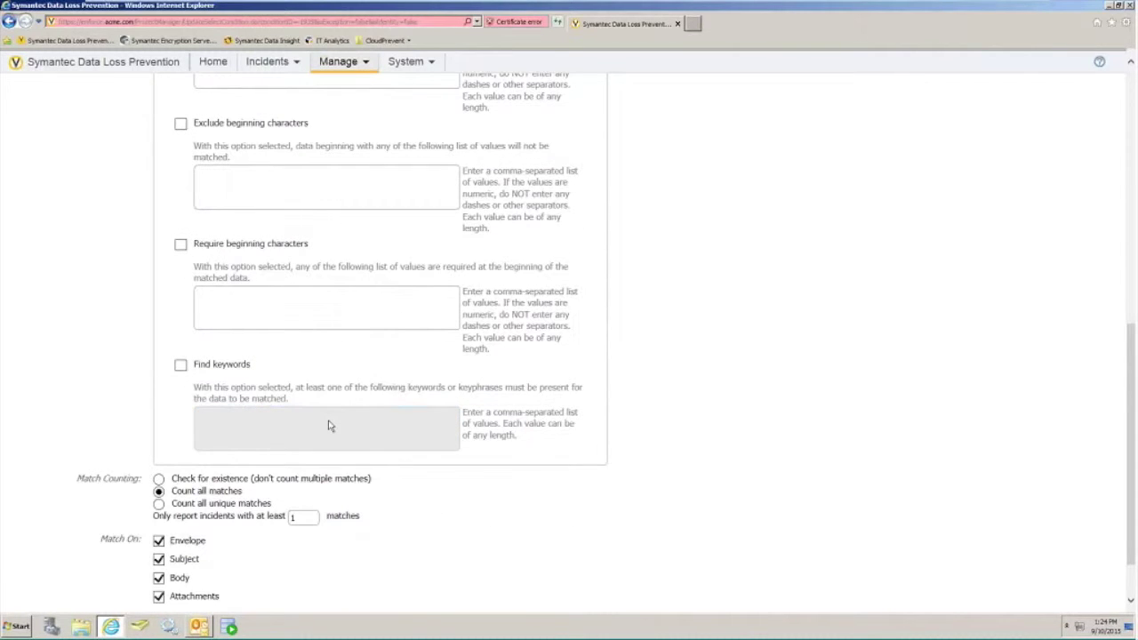
Try the Find keywords validator with the keywords "SSN, SS#" and turn the validator off again
left_click(181, 365)
type("SSN")
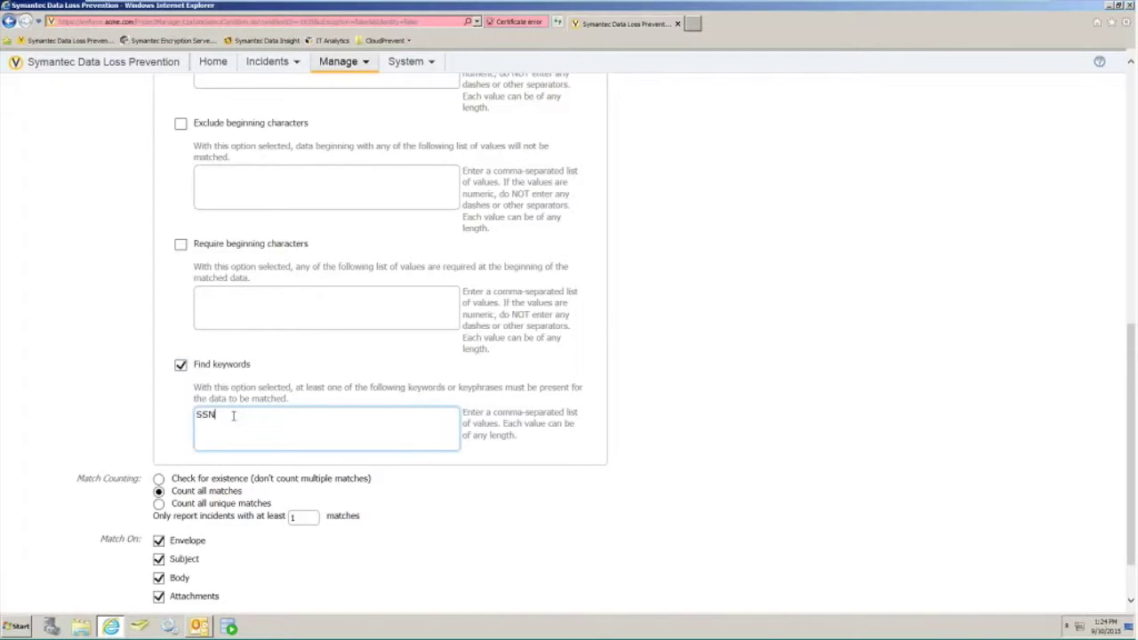
key("BackSpace")
type(", SS#")
left_click_drag(1131, 349, 1131, 398)
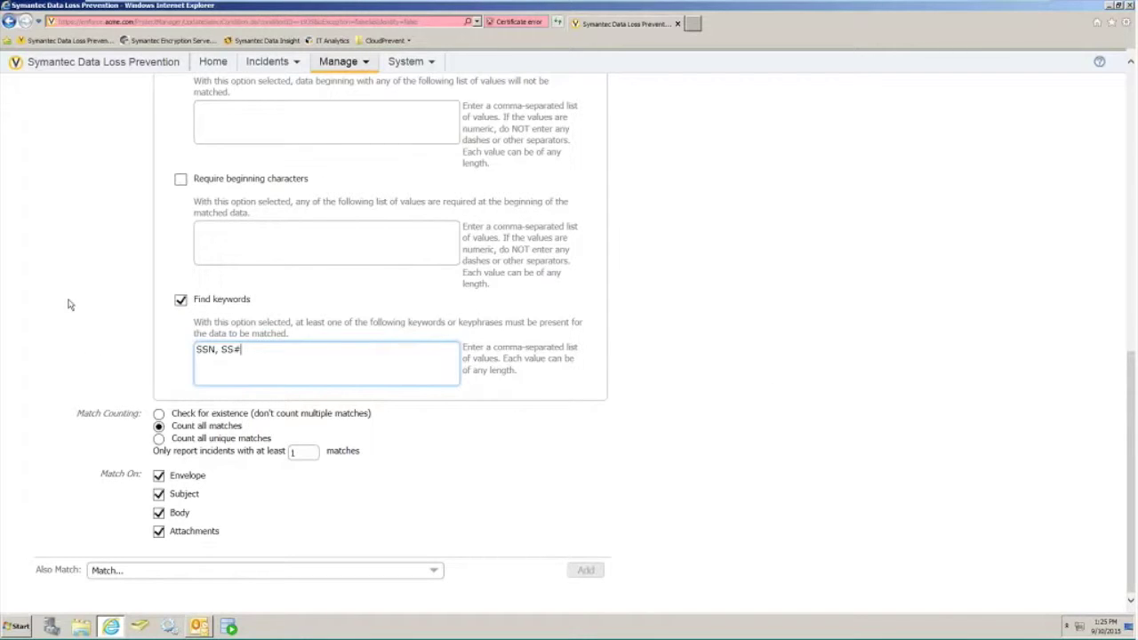
left_click(181, 301)
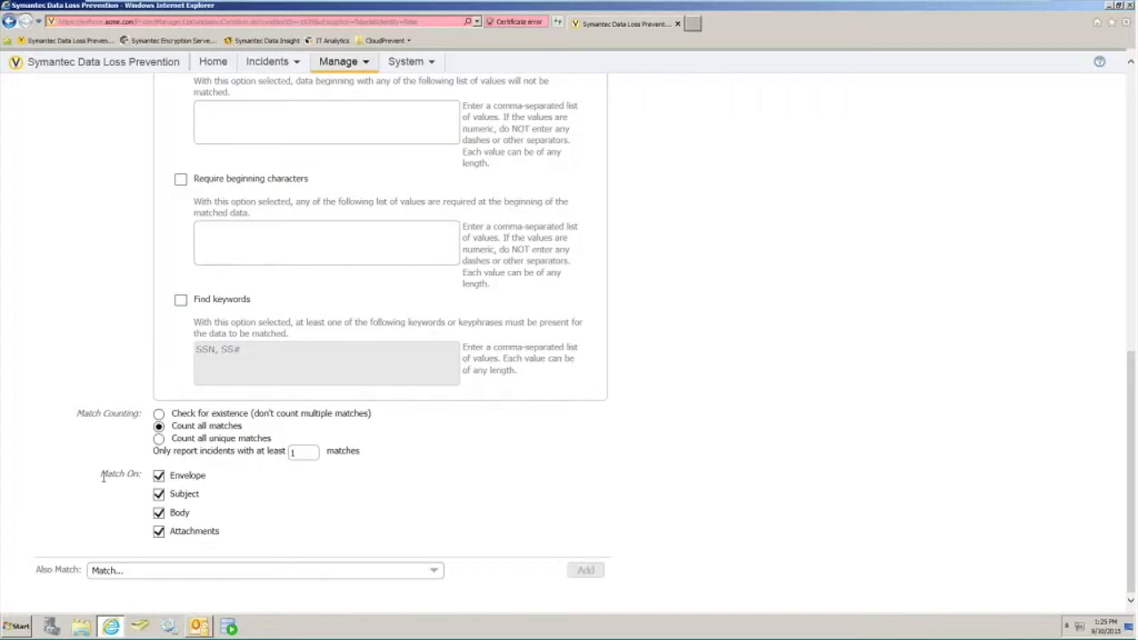
Review the message components that the rule matches on and return to the beginning of the rule settings
left_click_drag(103, 478, 175, 481)
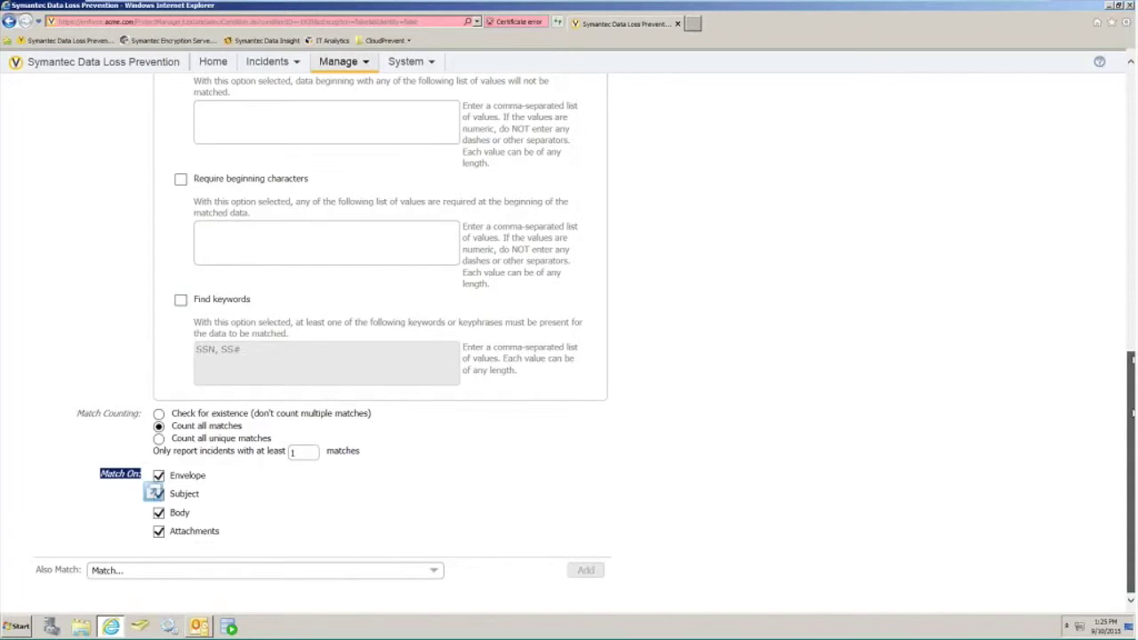
left_click_drag(1131, 414, 967, 130)
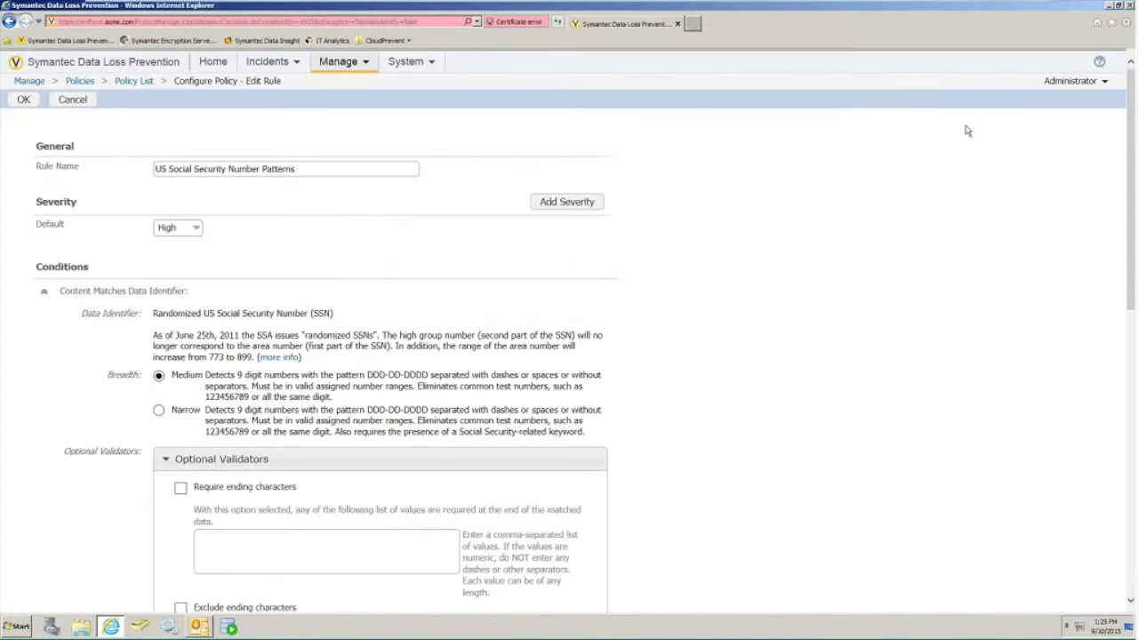
Cancel the rule edit and discard the new US Social Security Numbers policy without saving, confirming both cancellations
left_click(71, 101)
left_click(655, 376)
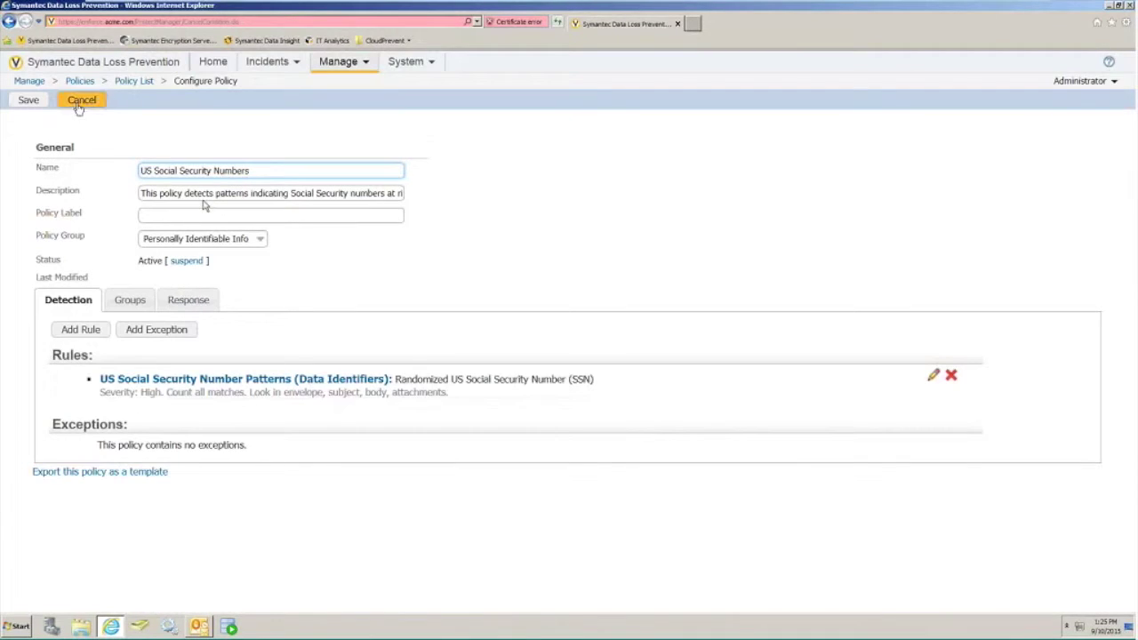
left_click(74, 100)
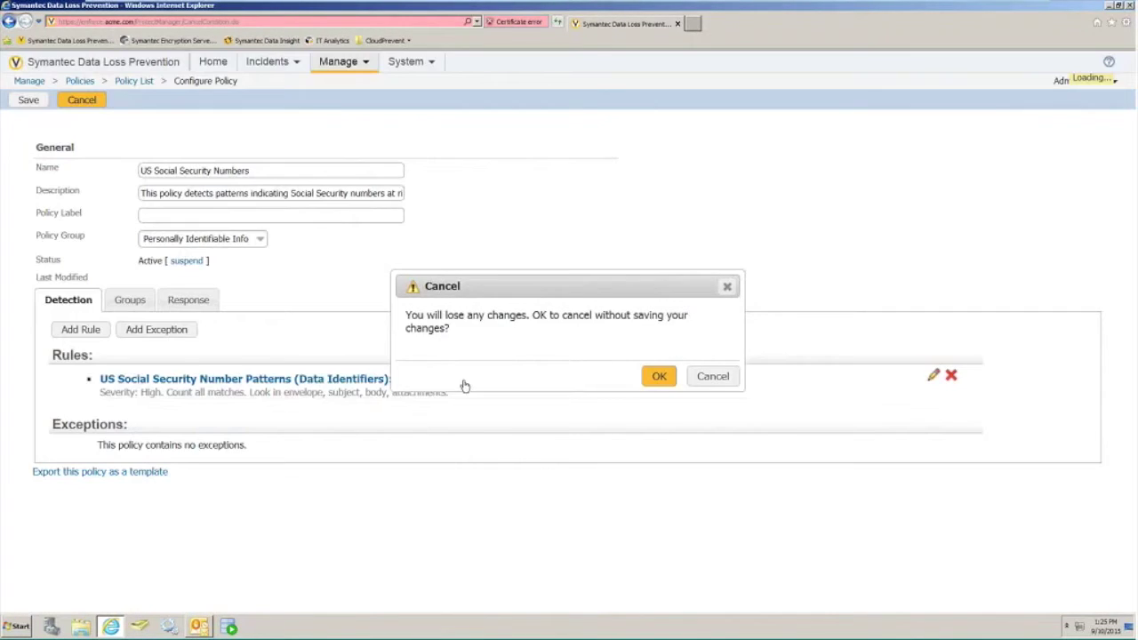
left_click(659, 376)
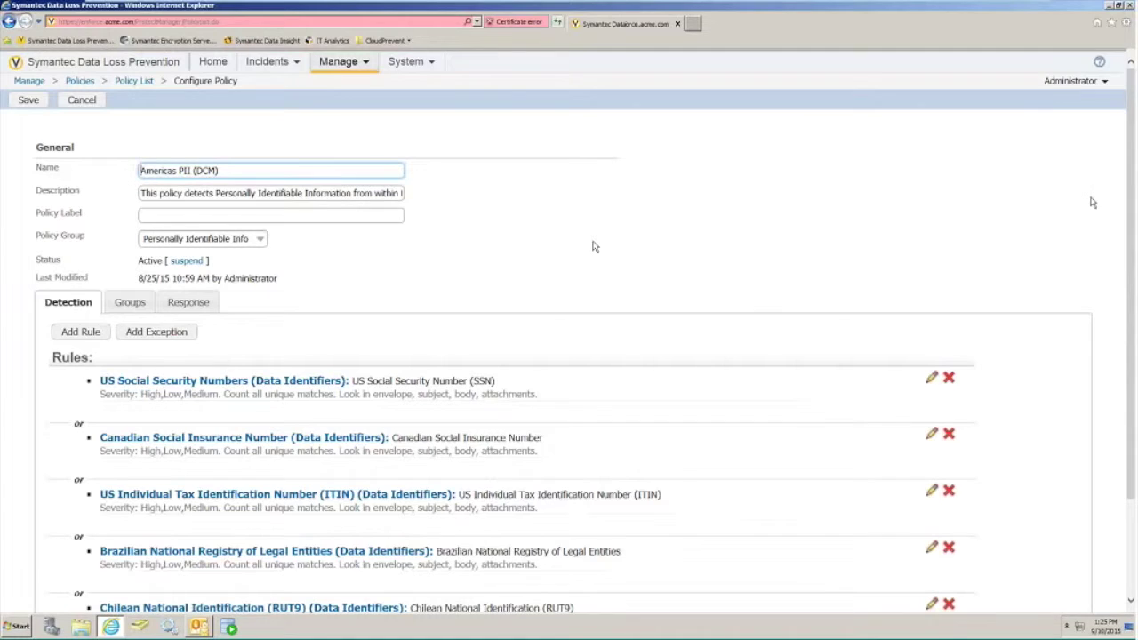
Review the Americas PII (DCM) policy's detection rules, group rules and exceptions, and the full list of response rules with their actions and conditions
scroll(569, 355, "down", 3)
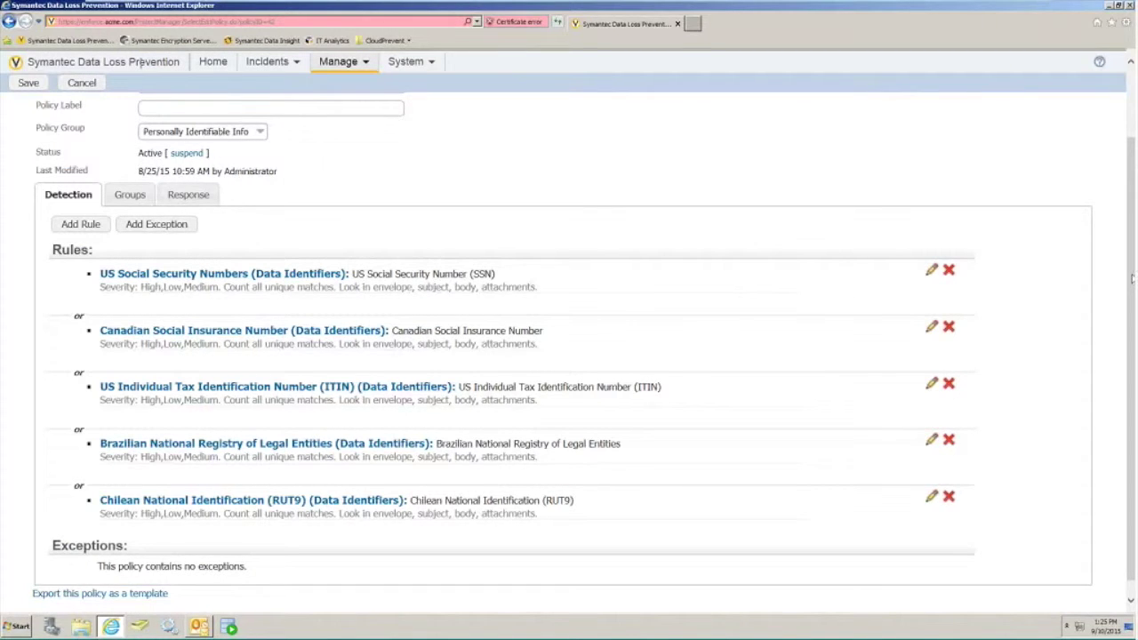
scroll(1131, 279, "up", 2)
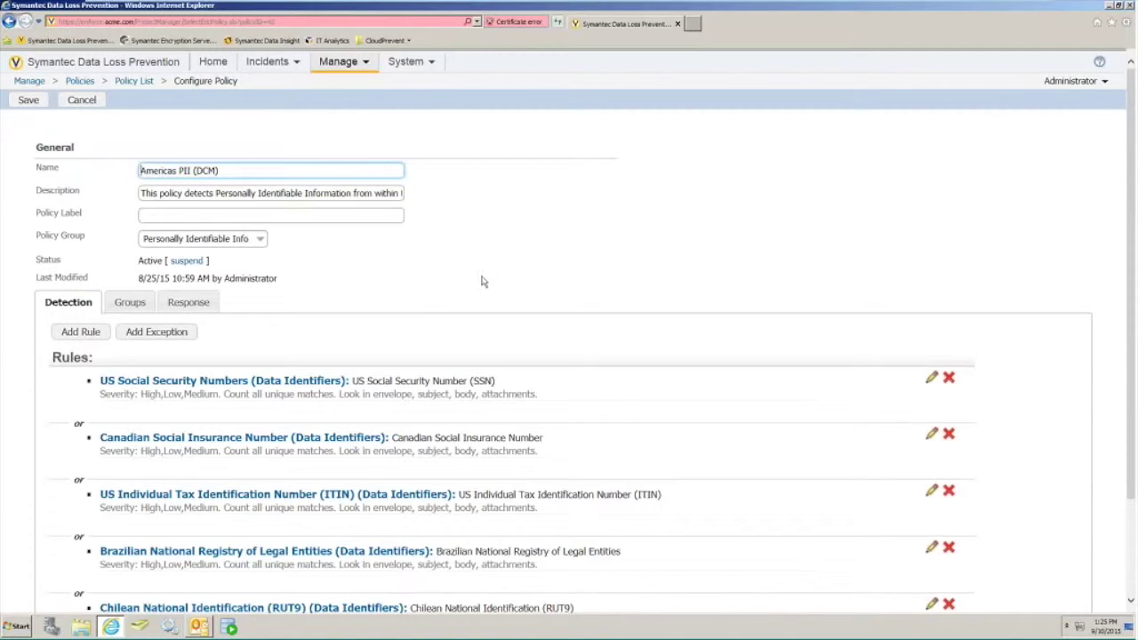
left_click(138, 301)
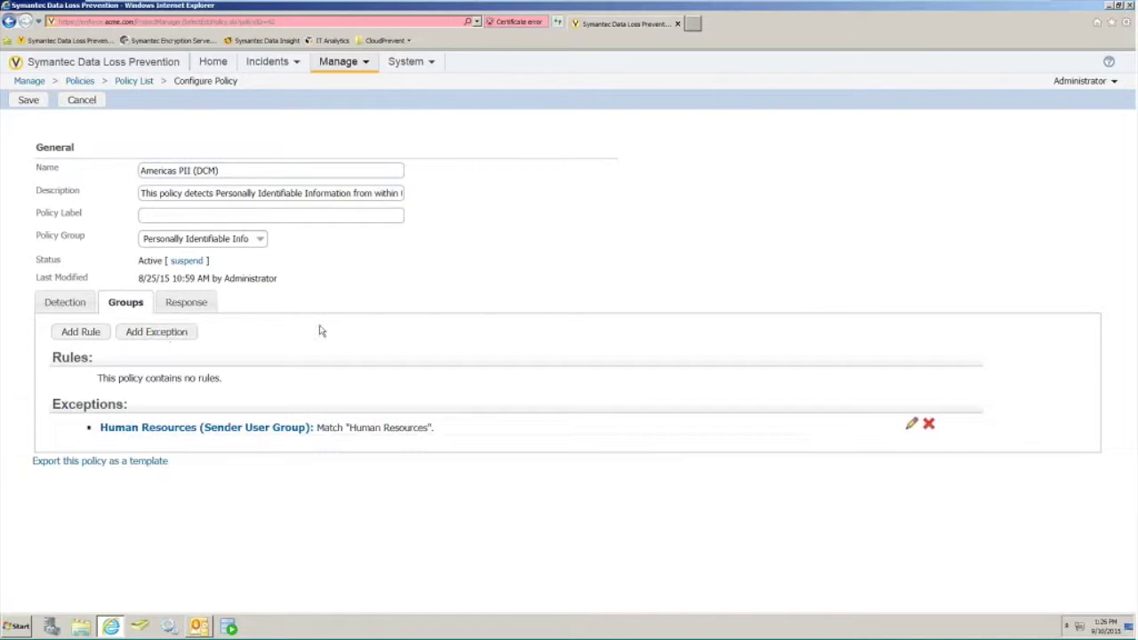
left_click(178, 304)
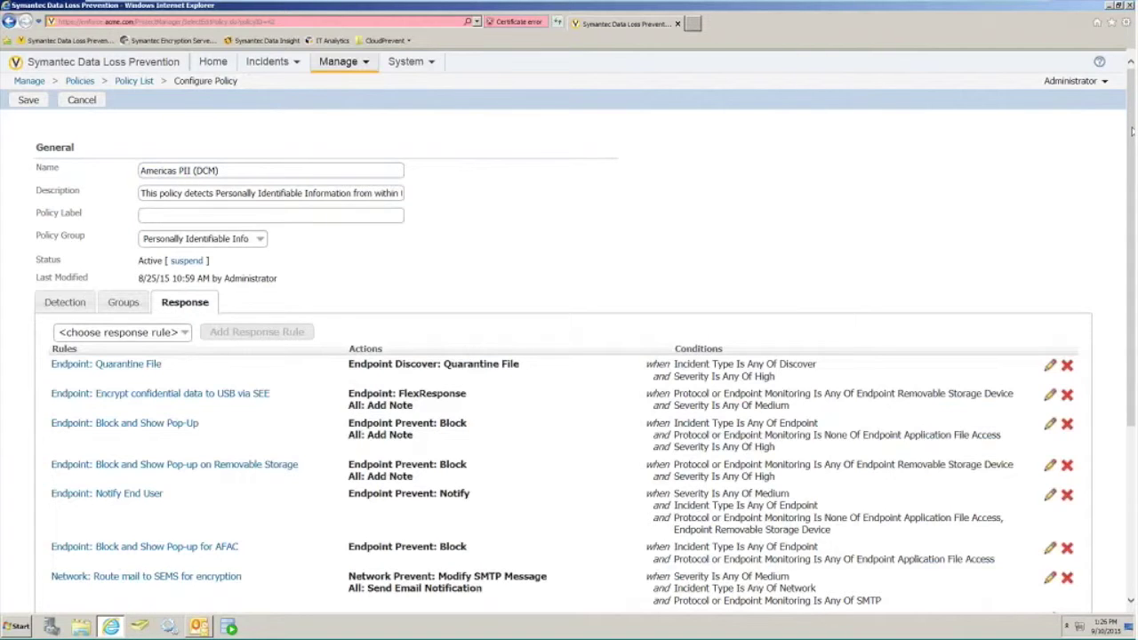
left_click_drag(1133, 131, 1125, 303)
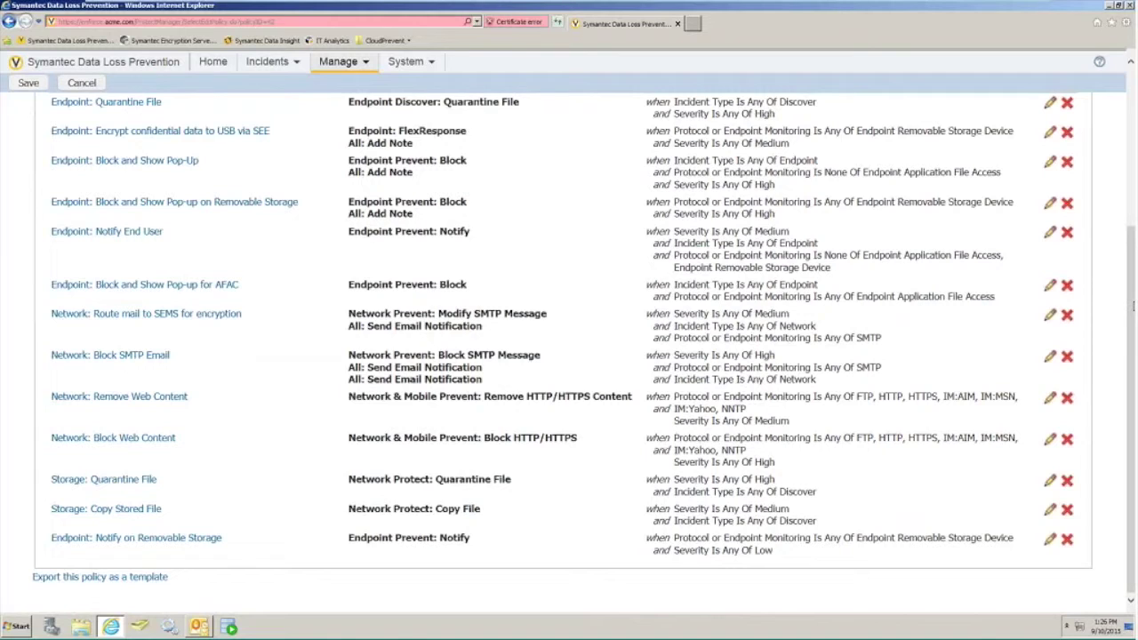